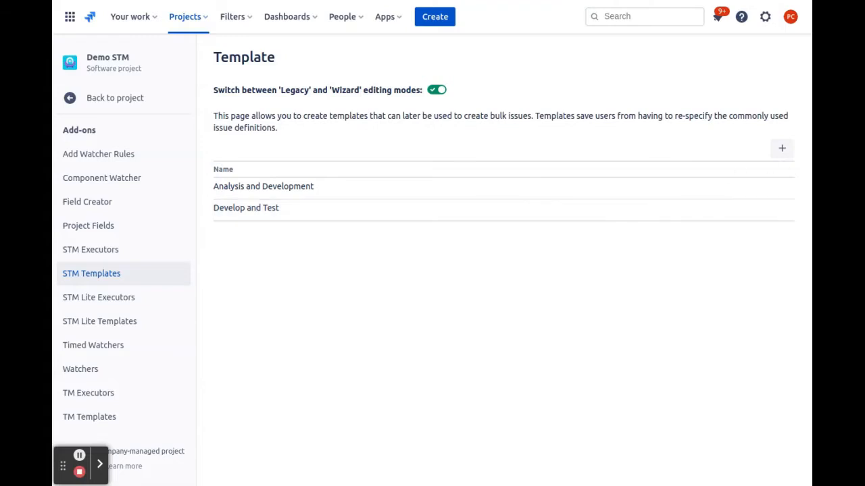
# Create a new STM template named "My Test Template"
pyautogui.click(781, 148)
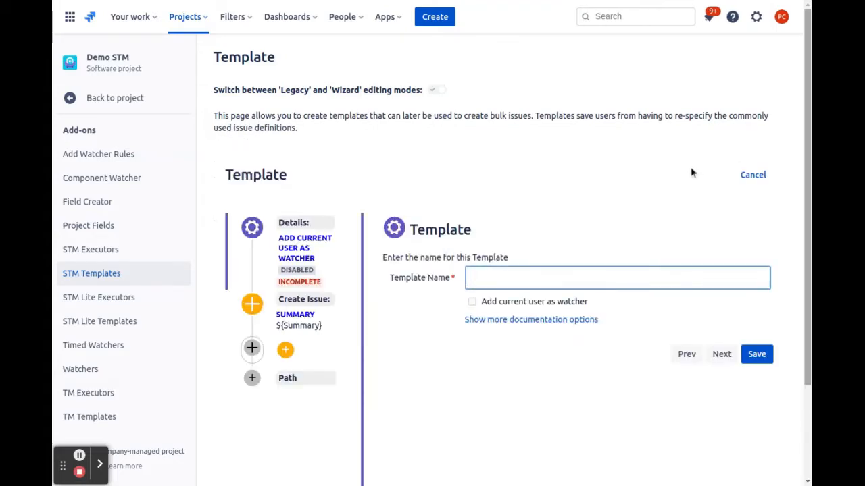
pyautogui.scroll(-1, 690, 172)
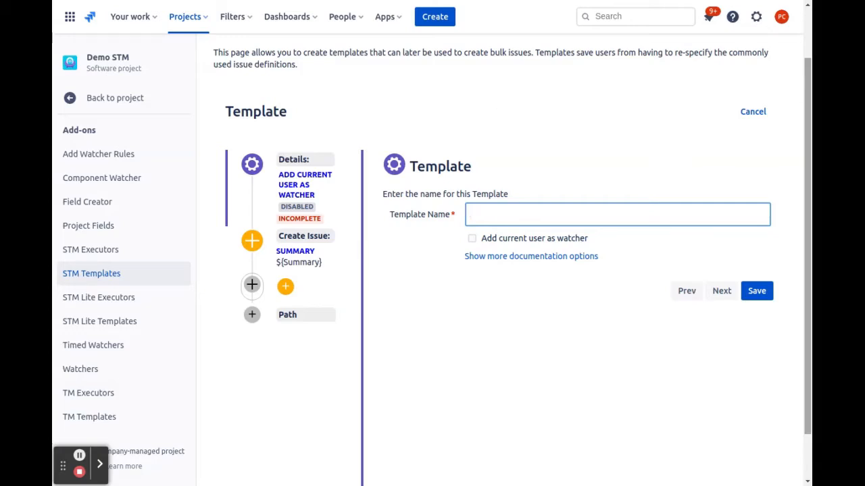
pyautogui.write('My ')
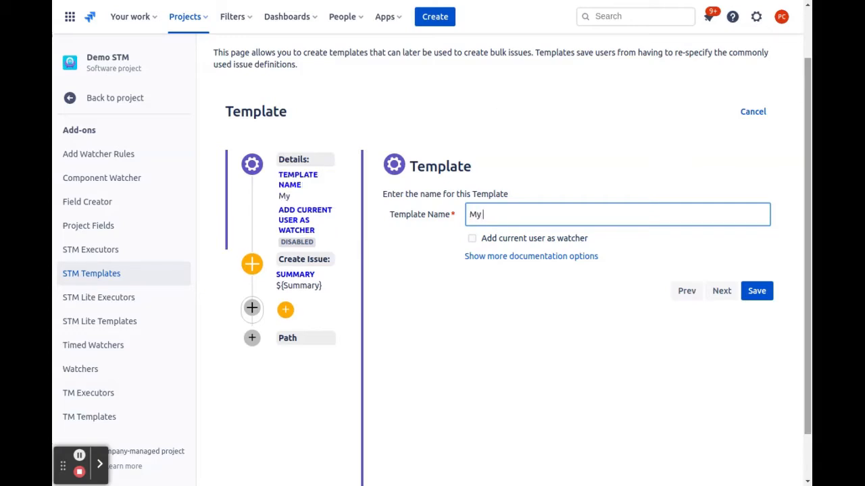
pyautogui.write('Test Template')
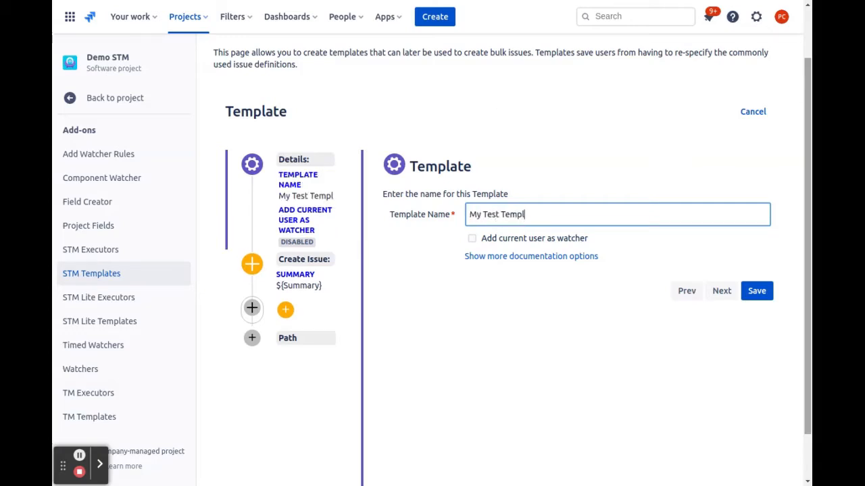
pyautogui.press('Tab')
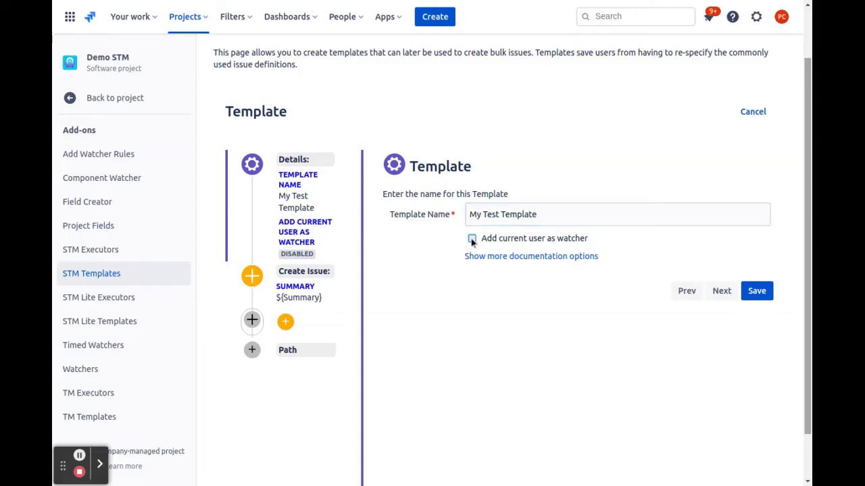
pyautogui.click(503, 256)
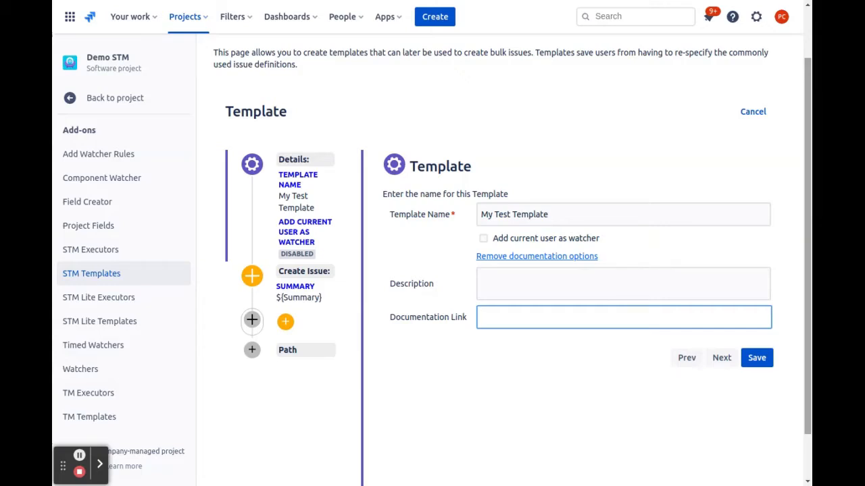
pyautogui.click(531, 256)
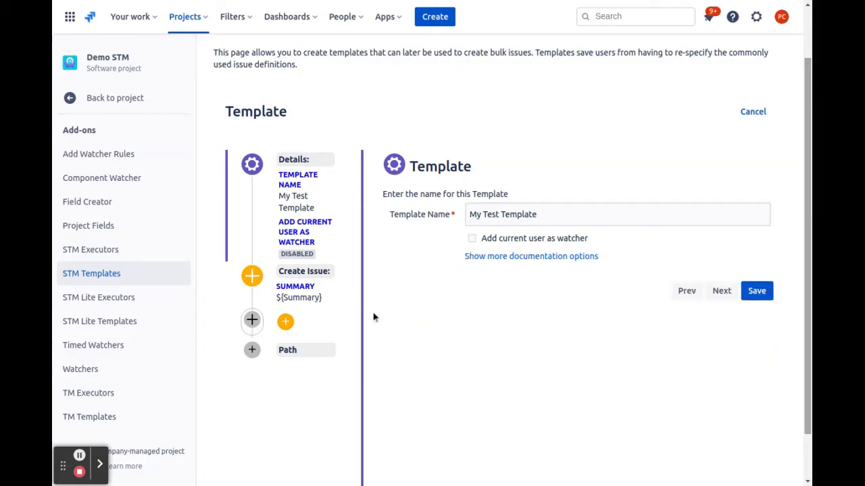
# Replace Priority and Fix Versions with Components in the fields displayed for the template's first issue
pyautogui.click(720, 292)
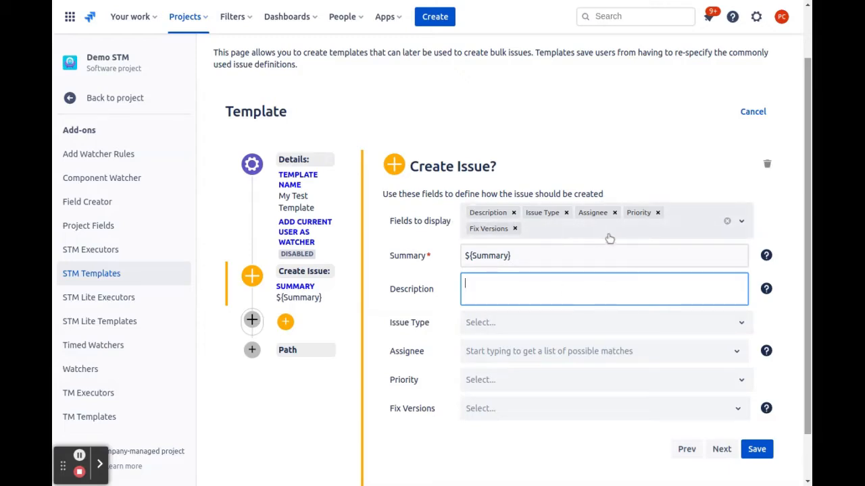
pyautogui.click(657, 213)
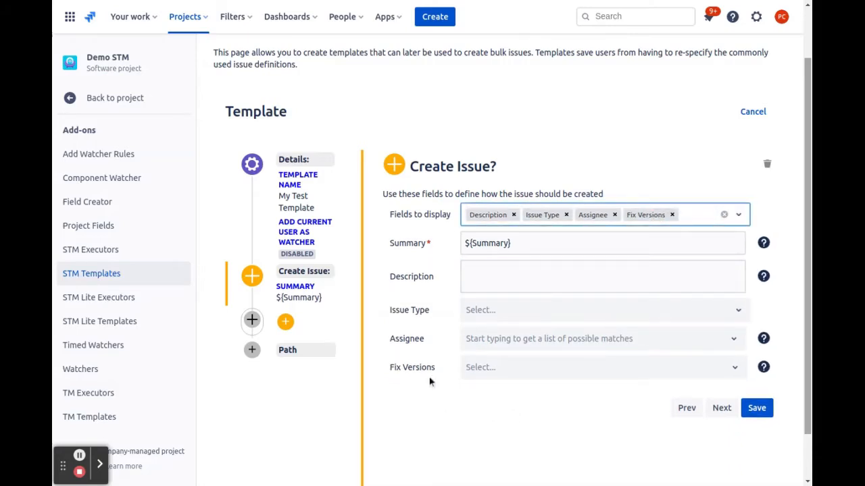
pyautogui.click(671, 215)
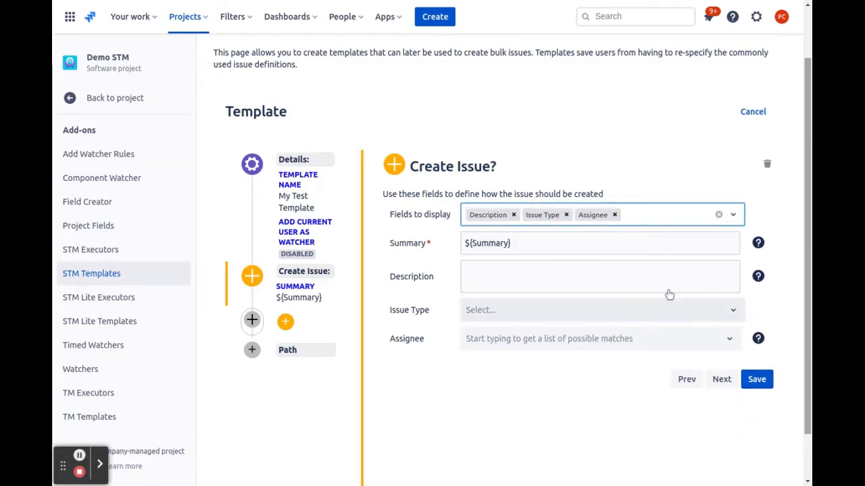
pyautogui.click(734, 215)
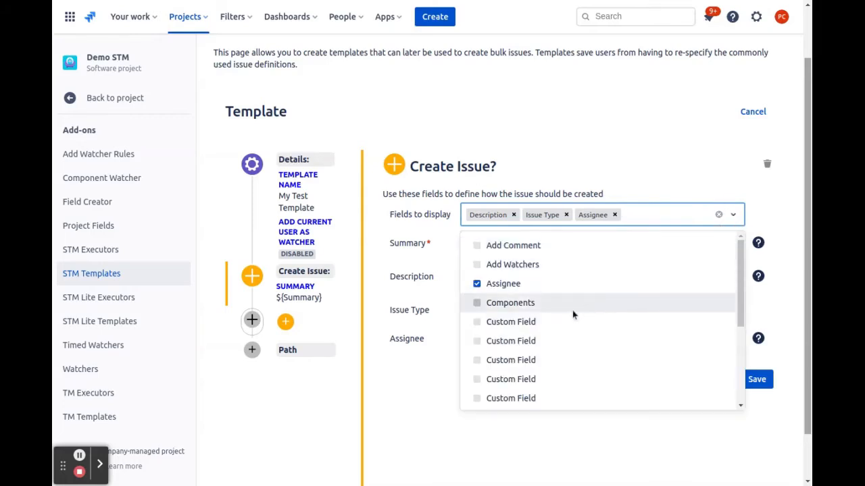
pyautogui.click(526, 305)
pyautogui.click(631, 167)
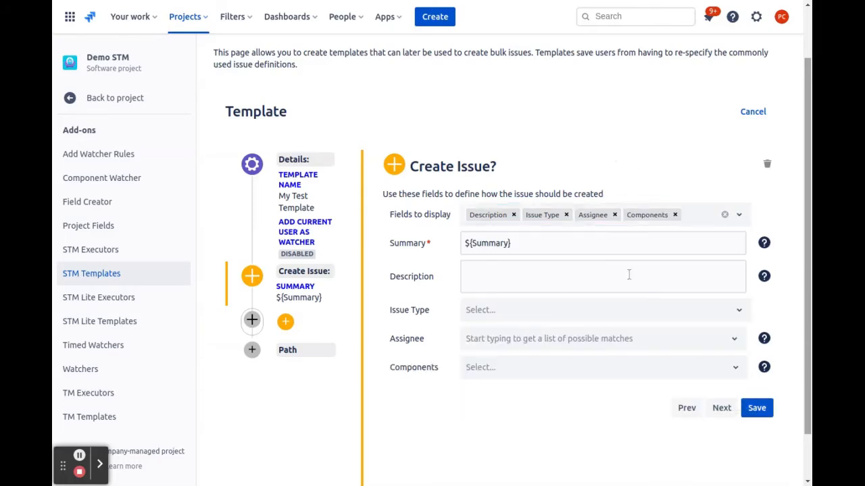
# Set the first issue's summary to "${Summary} - Issue 1"
pyautogui.click(533, 245)
pyautogui.write('- I')
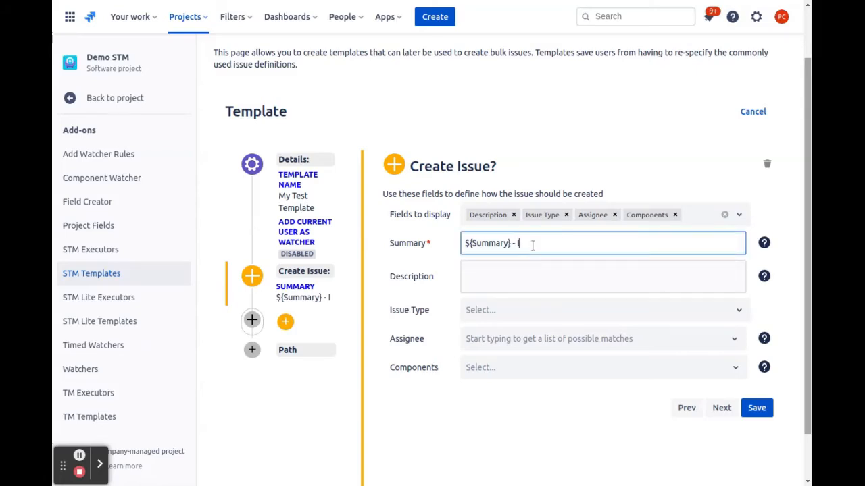
pyautogui.write('ssue 1')
pyautogui.press('Tab')
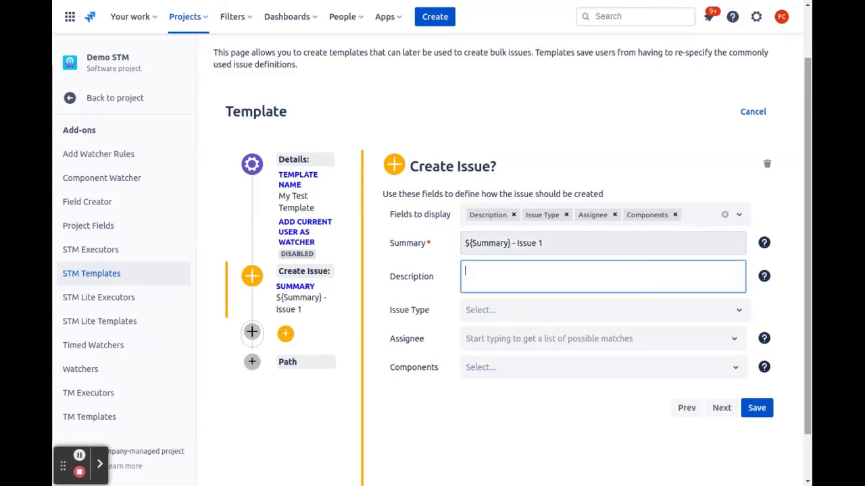
# Set the first issue's type to Bug and its component to Server
pyautogui.click(517, 309)
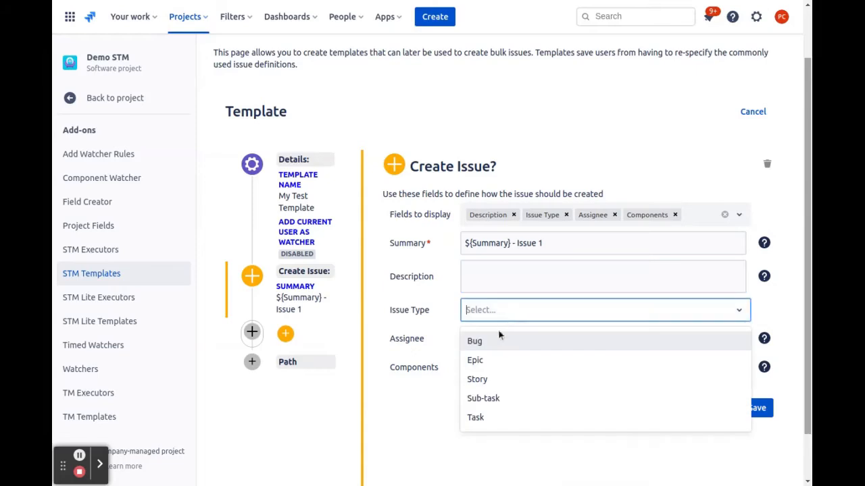
pyautogui.click(489, 346)
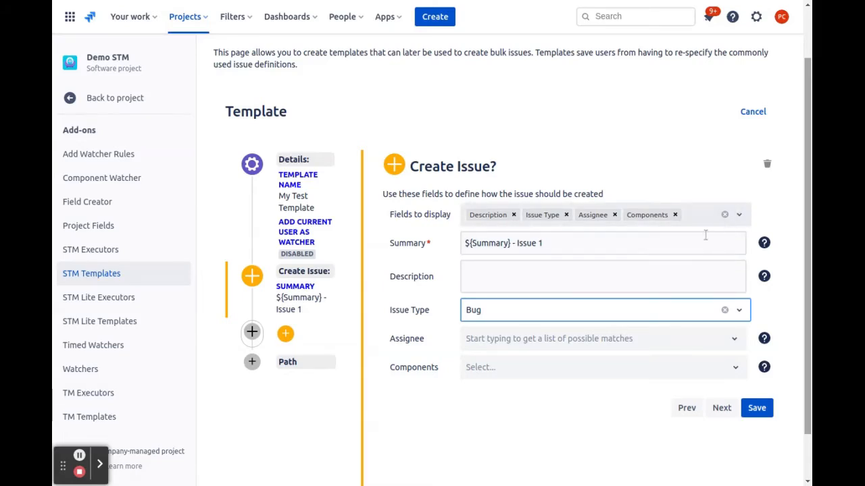
pyautogui.click(517, 373)
pyautogui.click(492, 416)
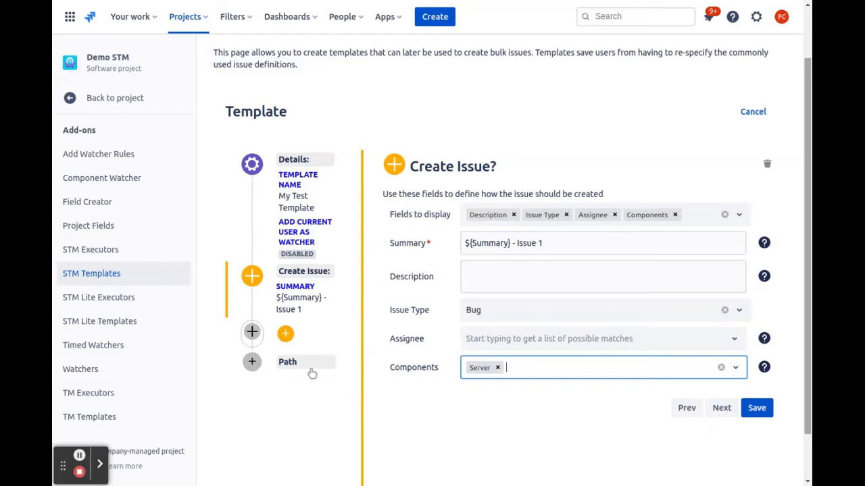
# Add a second issue definition to the template after Issue 1
pyautogui.click(721, 408)
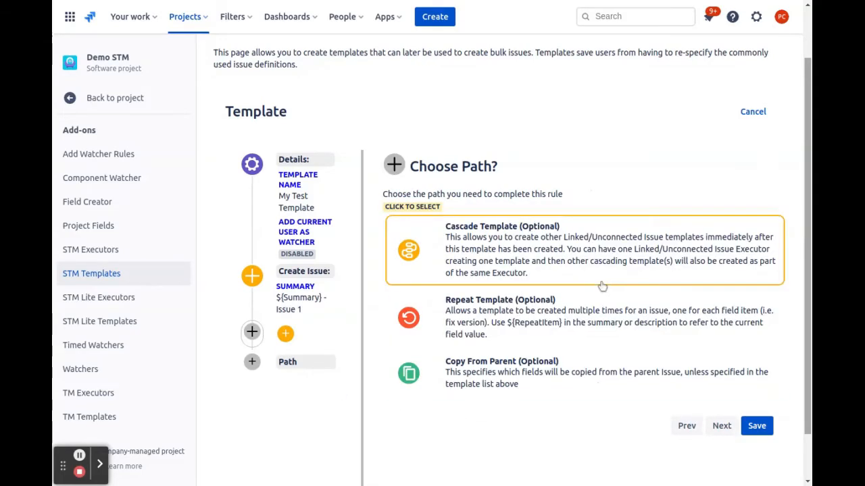
pyautogui.click(685, 427)
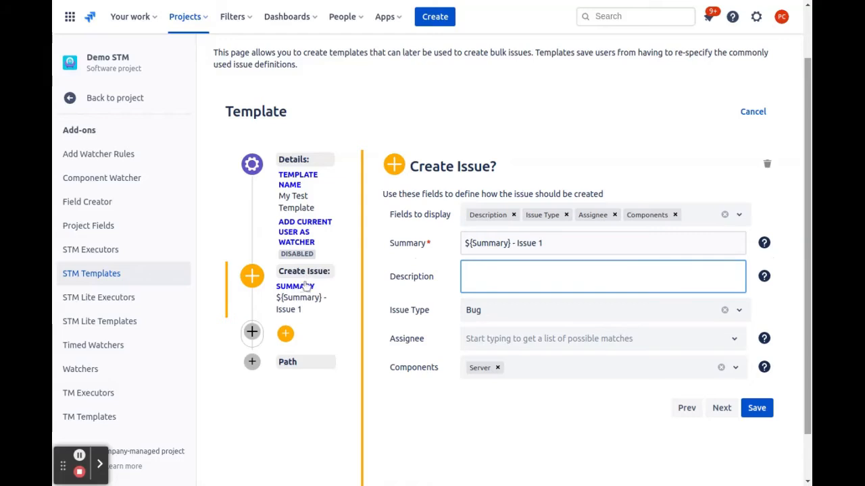
pyautogui.click(286, 334)
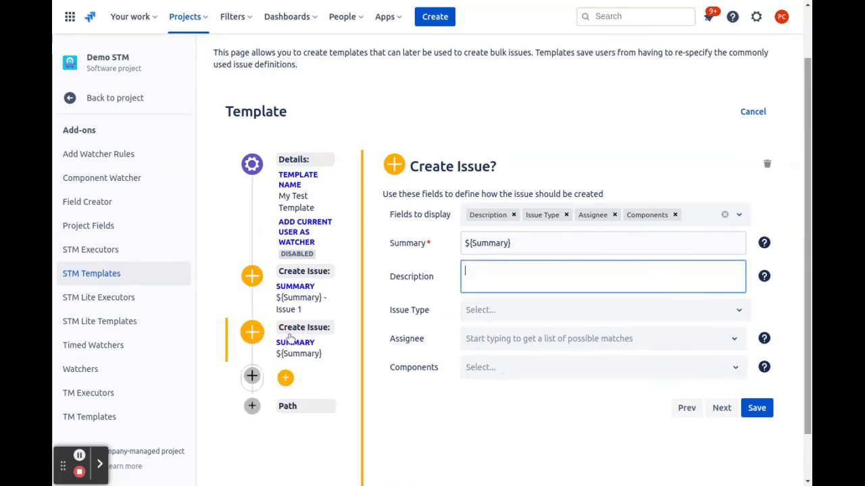
pyautogui.click(285, 377)
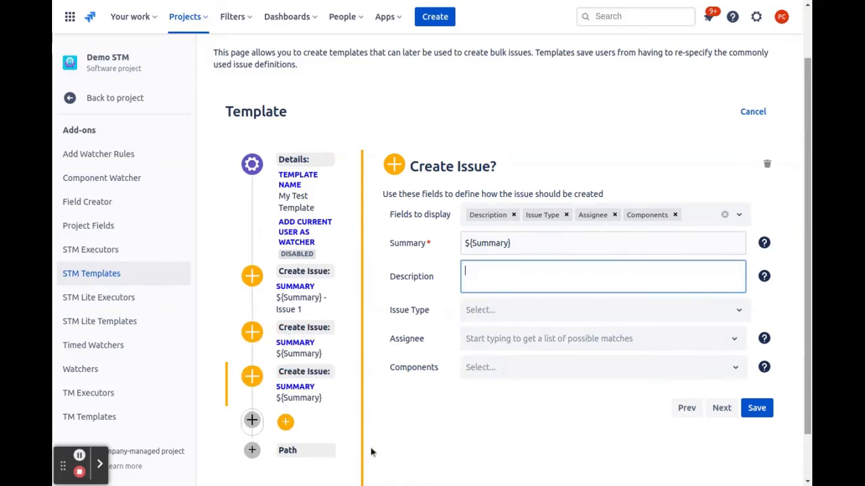
pyautogui.click(317, 390)
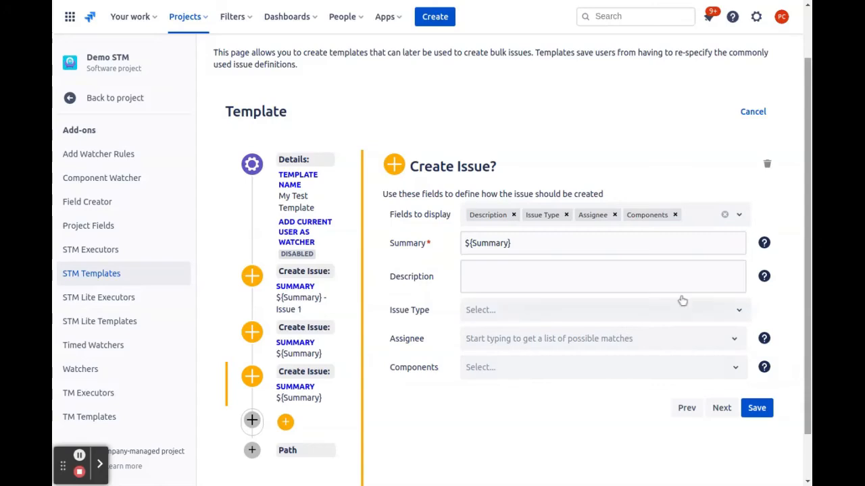
pyautogui.click(766, 169)
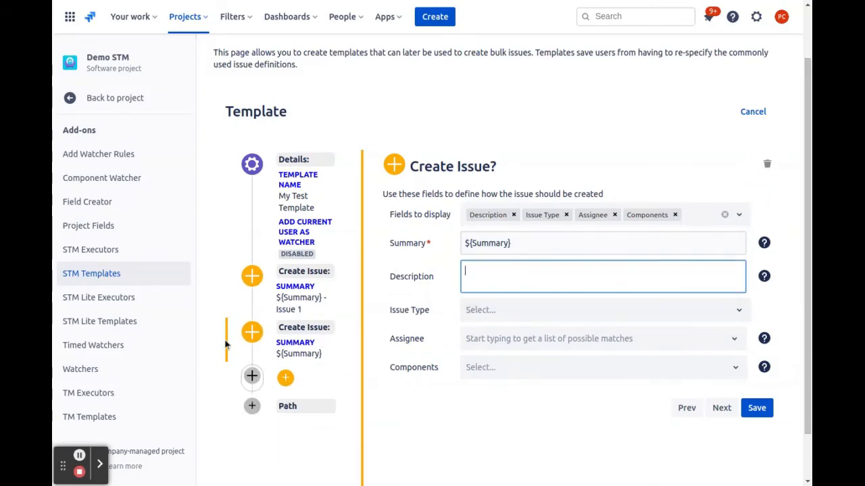
# Remove Components from the fields displayed for the template's second issue
pyautogui.click(302, 285)
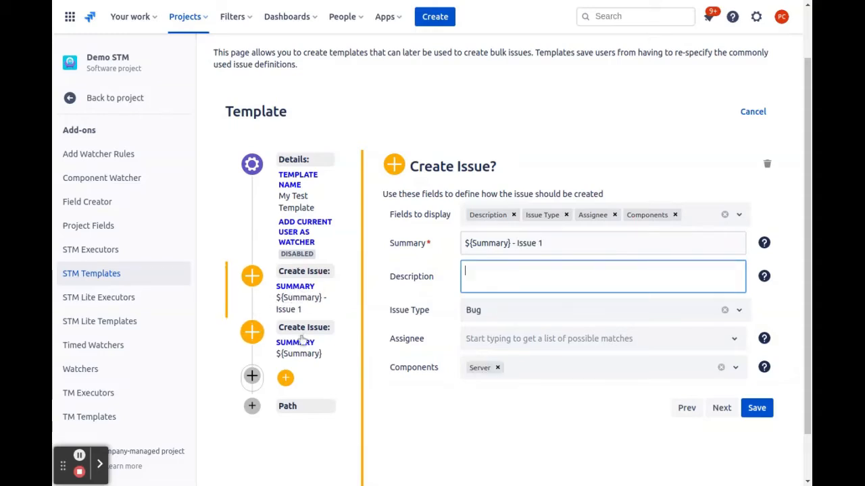
pyautogui.click(299, 342)
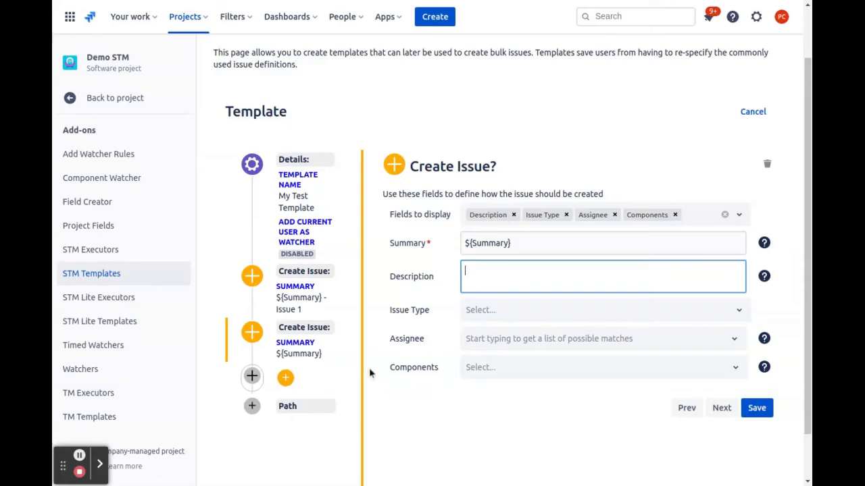
pyautogui.click(675, 215)
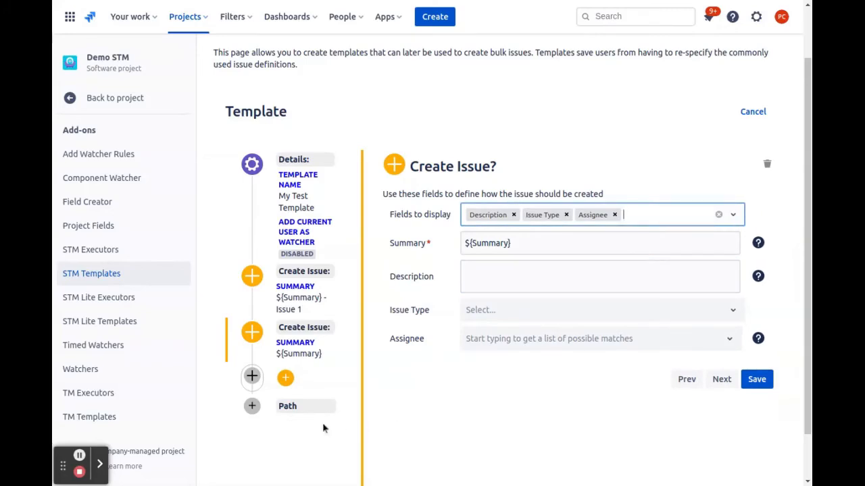
pyautogui.click(285, 379)
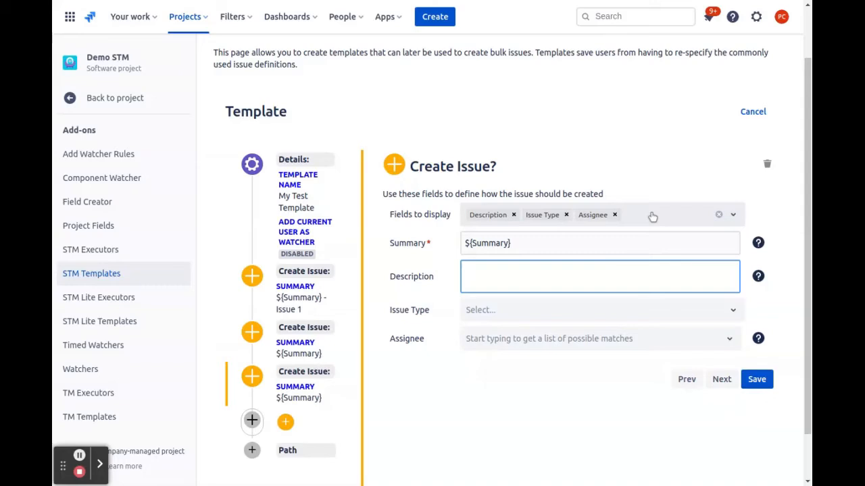
pyautogui.click(767, 164)
# Set the second issue's summary to "${Summary} - Issue 2"
pyautogui.click(546, 243)
pyautogui.write('- I')
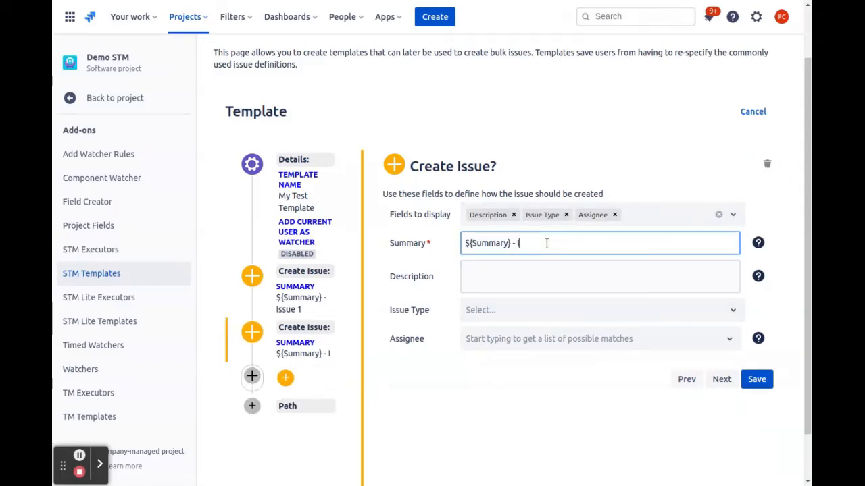
pyautogui.write('ssue 2')
pyautogui.click(545, 270)
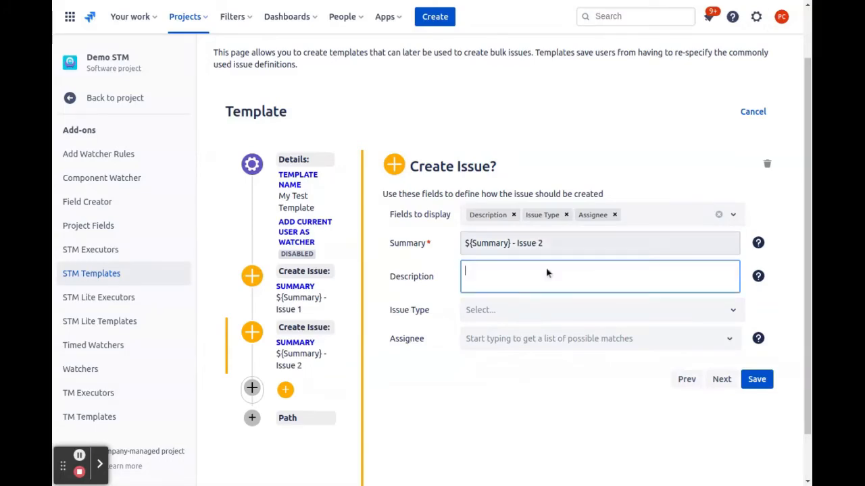
# Assign the second issue to the ${Reporter} variable
pyautogui.click(506, 339)
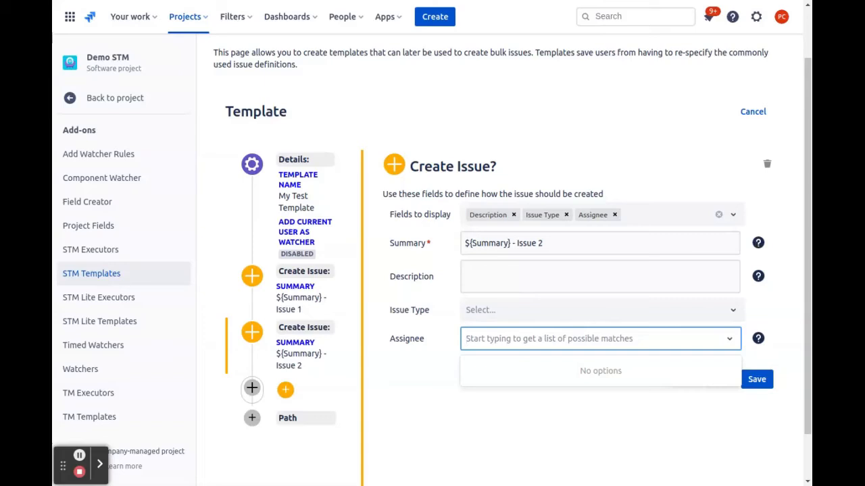
pyautogui.click(574, 338)
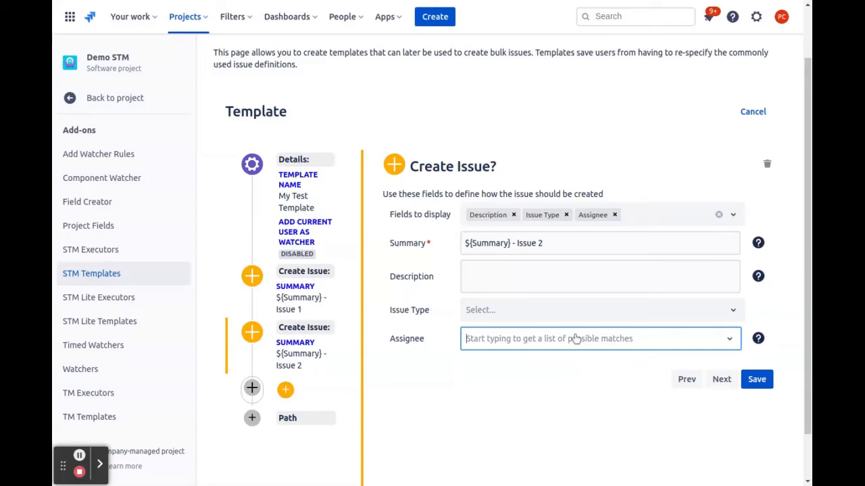
pyautogui.write('${Rep')
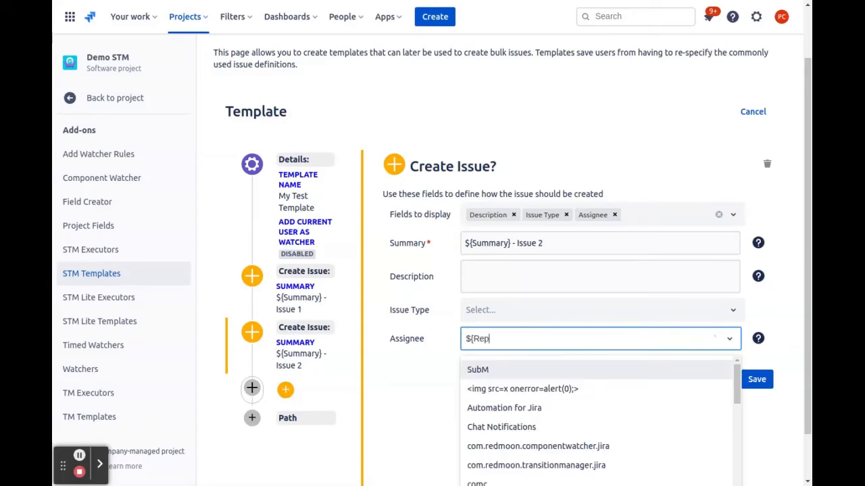
pyautogui.write('or')
pyautogui.press('Down')
pyautogui.press('Up')
pyautogui.press('Down')
pyautogui.press('Return')
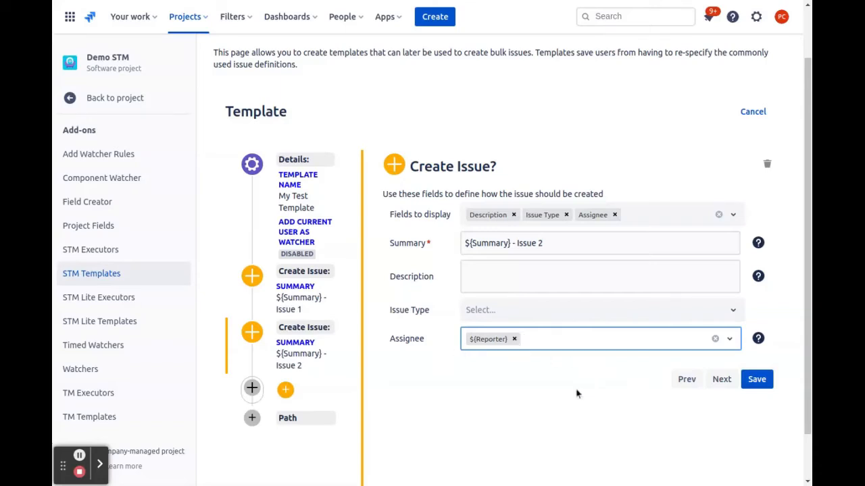
# Add a Copy From Parent section to the template and choose Description and Fix versions as the fields to copy
pyautogui.click(721, 379)
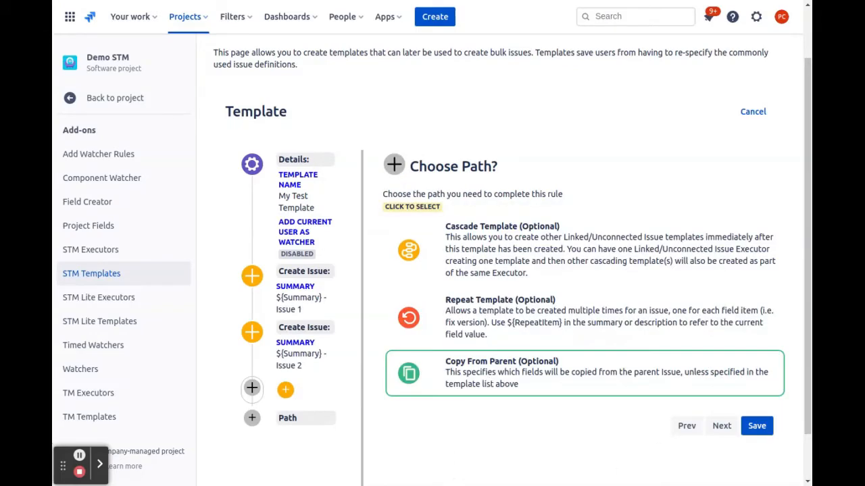
pyautogui.click(491, 379)
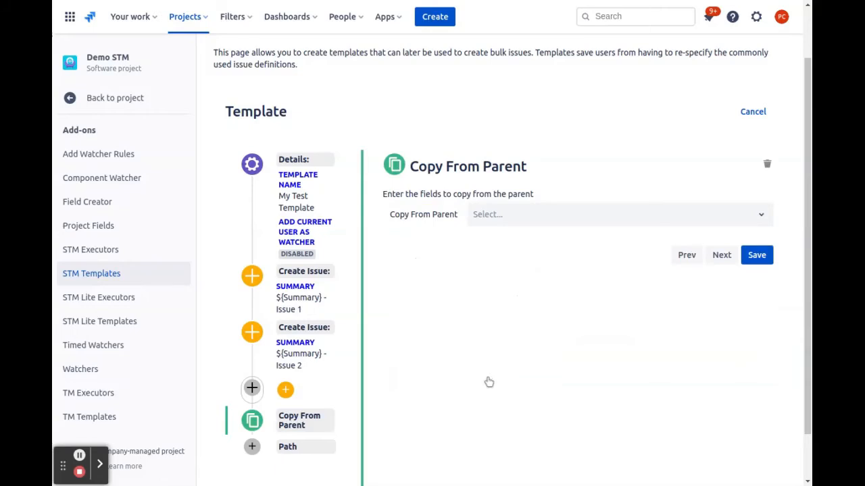
pyautogui.click(552, 216)
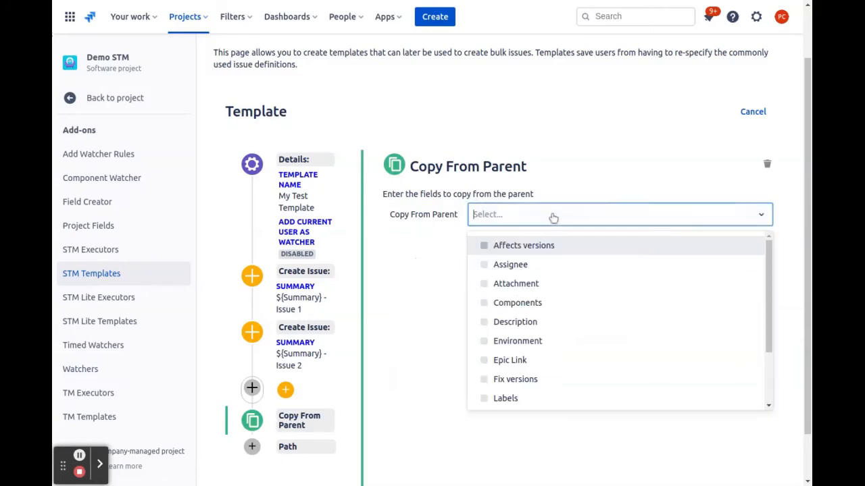
pyautogui.click(522, 325)
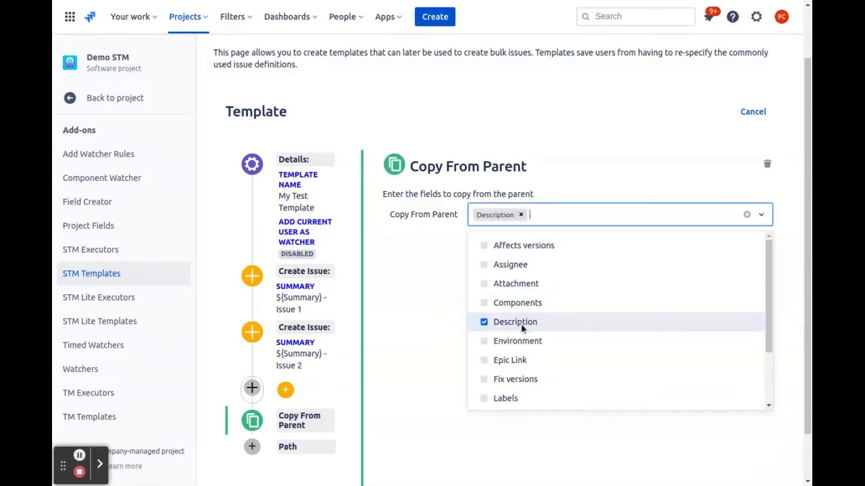
pyautogui.click(538, 379)
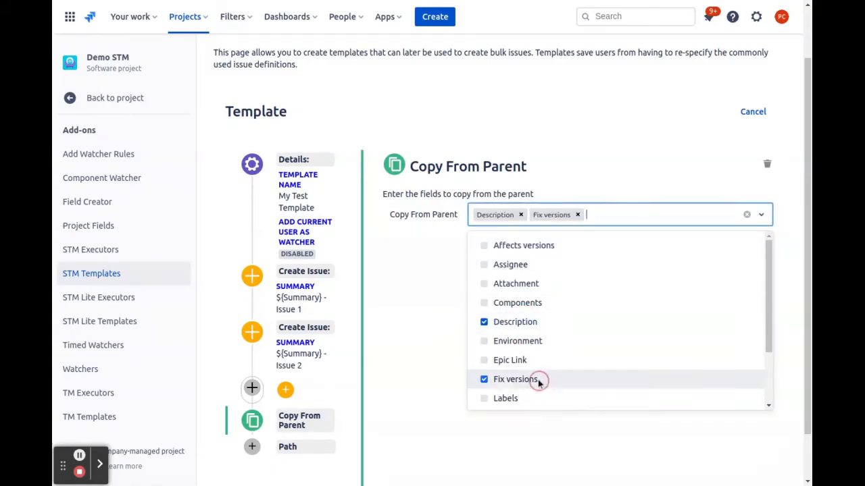
pyautogui.click(418, 331)
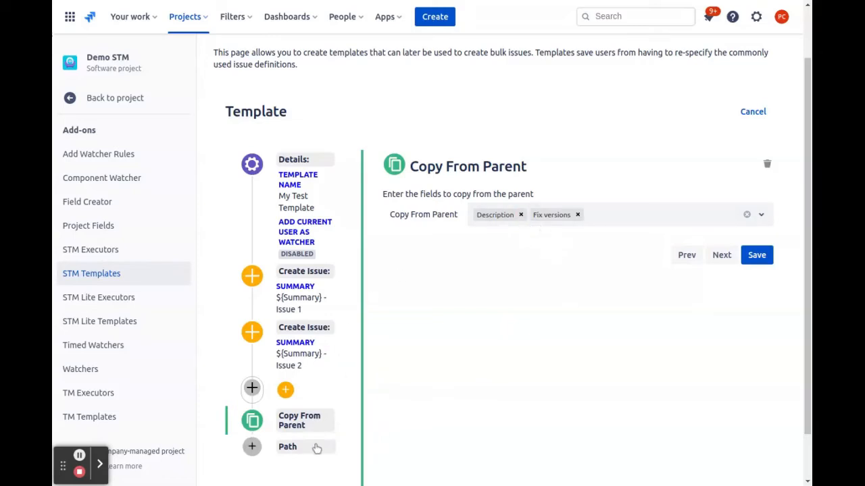
# Add a Cascade Template section that creates the "Analysis and Development" template
pyautogui.click(720, 260)
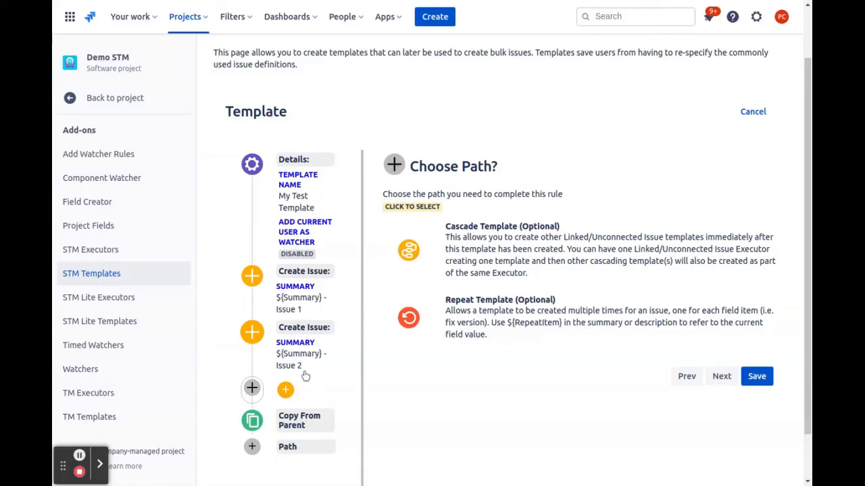
pyautogui.click(518, 241)
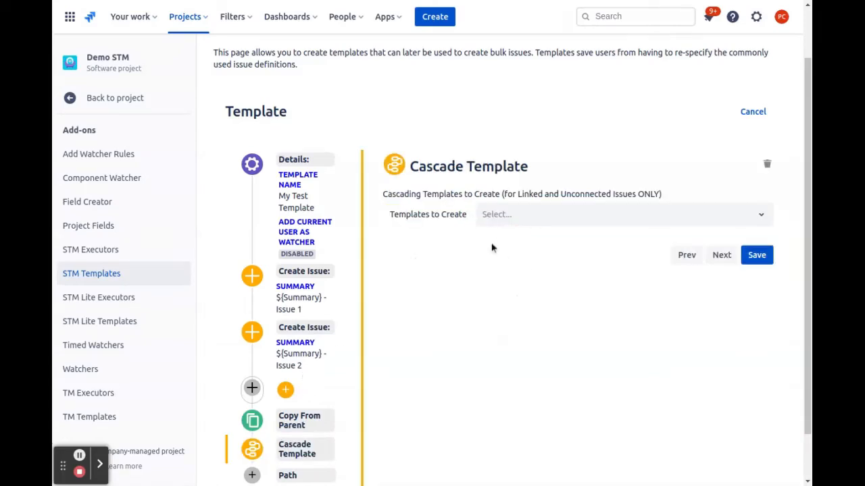
pyautogui.click(492, 225)
pyautogui.click(500, 244)
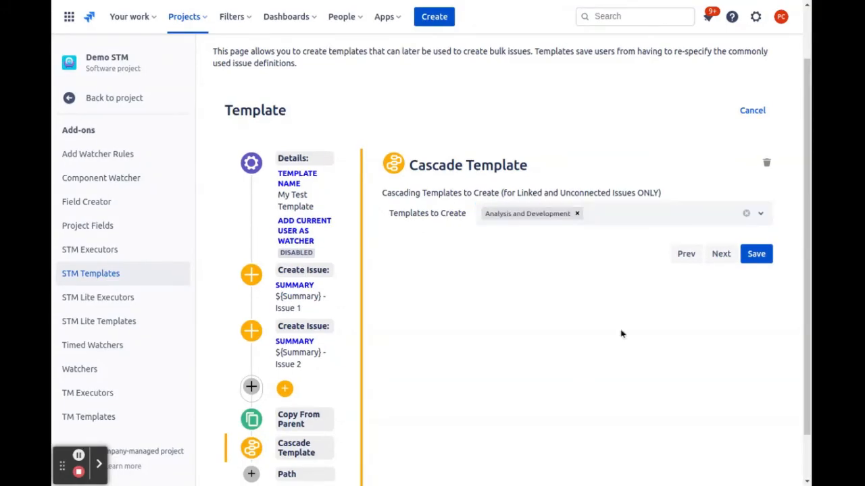
# Add a Repeat Template section with Components as the repeating field and enable setting the repeating field's value in the new issue
pyautogui.click(720, 260)
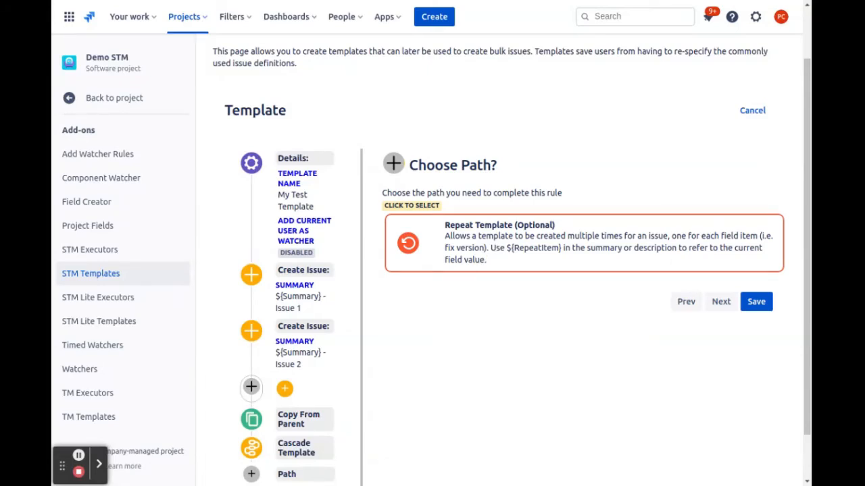
pyautogui.click(479, 259)
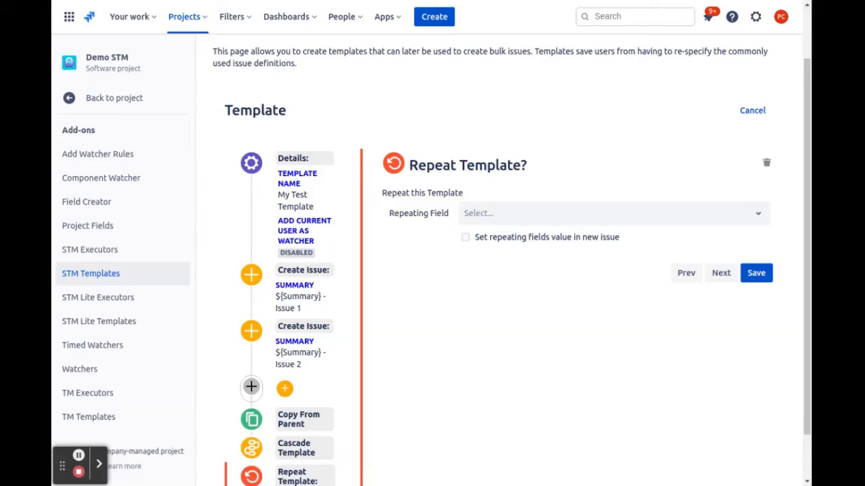
pyautogui.click(526, 215)
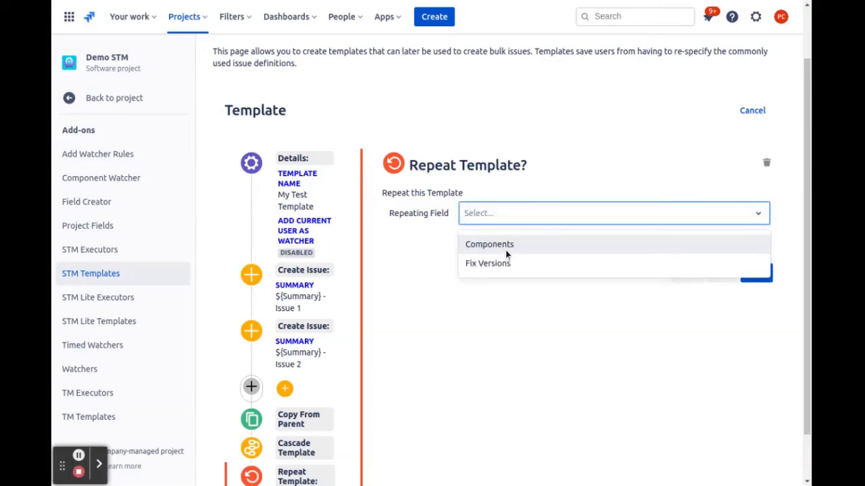
pyautogui.click(503, 247)
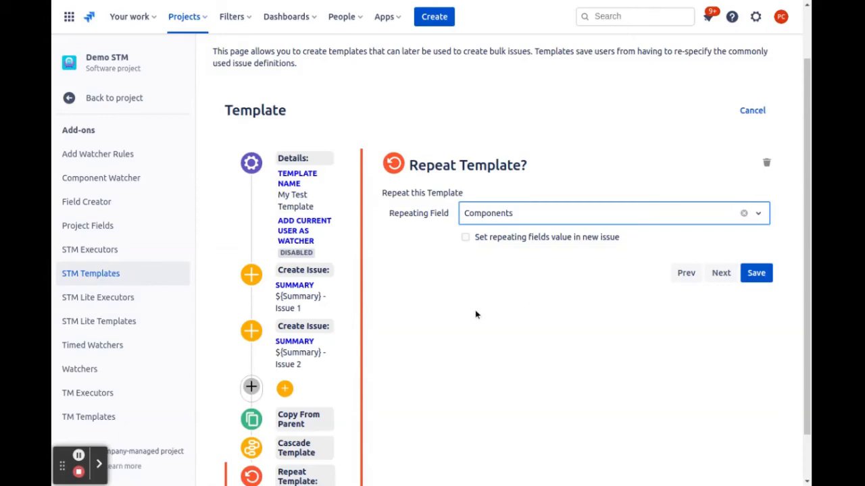
pyautogui.click(546, 213)
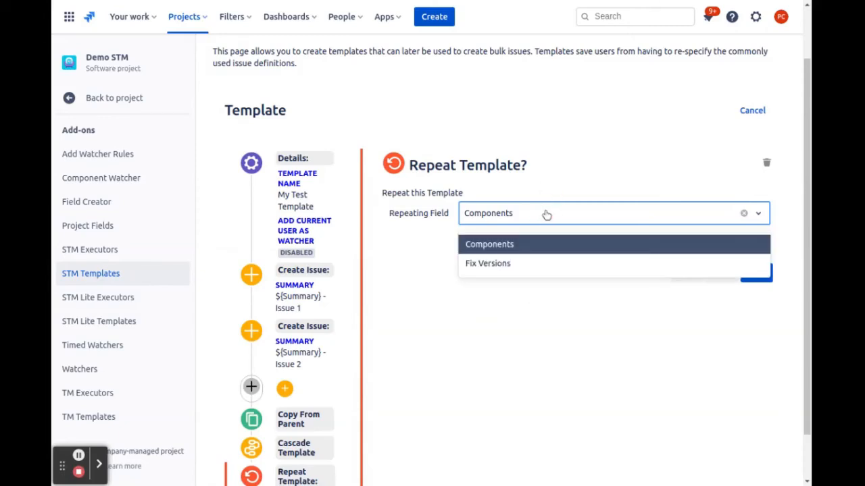
pyautogui.click(543, 167)
pyautogui.click(507, 238)
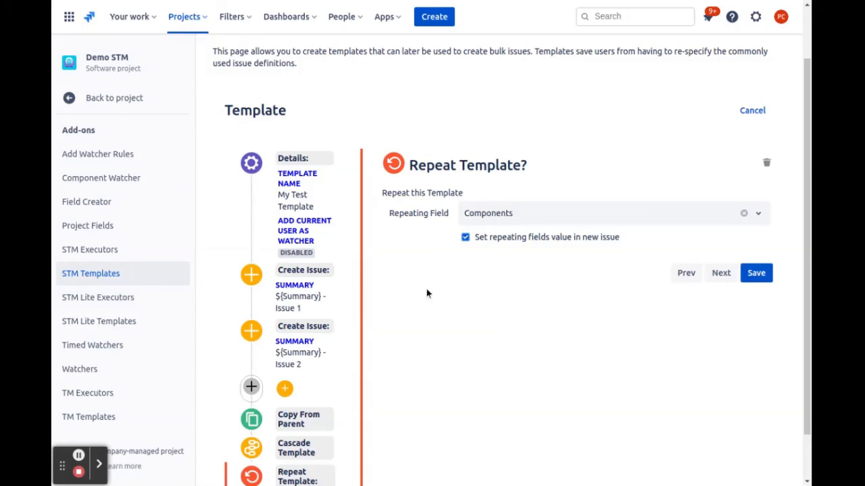
# Set the description of the template's first issue to "${RepeatItem}"
pyautogui.click(302, 295)
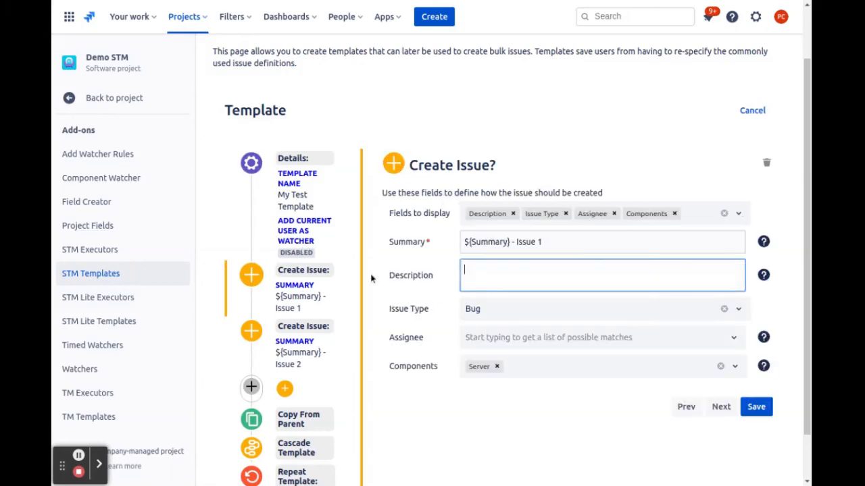
pyautogui.write('${RepeatItem}')
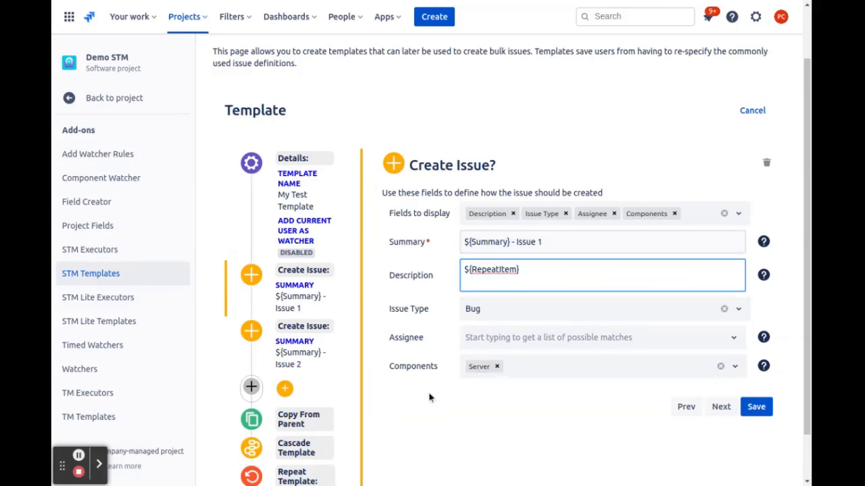
# Review the settings of the template's issue definitions and its copy, cascade and repeat sections
pyautogui.scroll(-2, 307, 295)
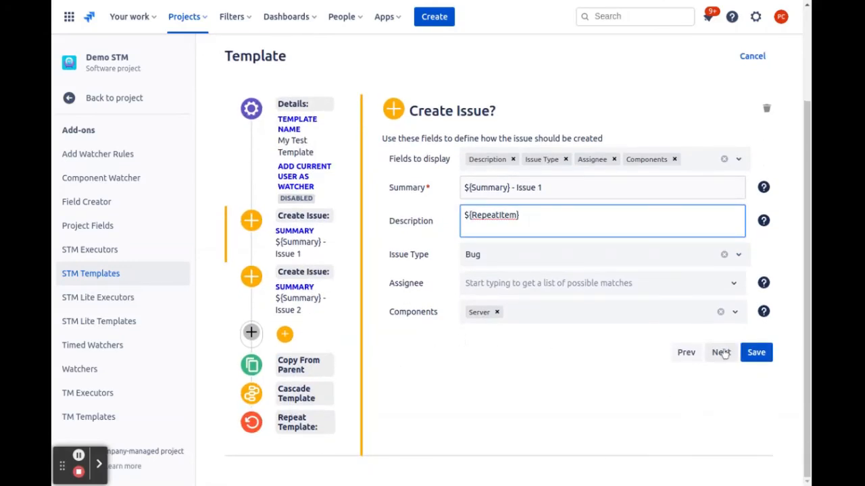
pyautogui.click(685, 357)
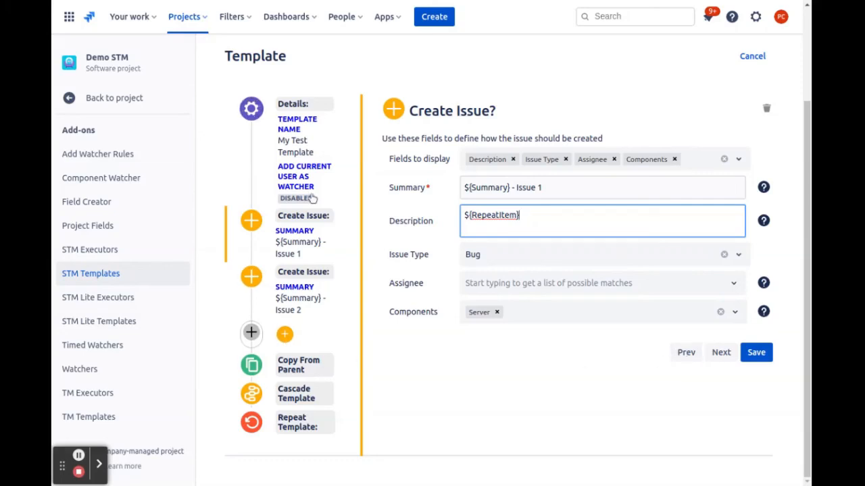
pyautogui.click(315, 243)
pyautogui.click(297, 302)
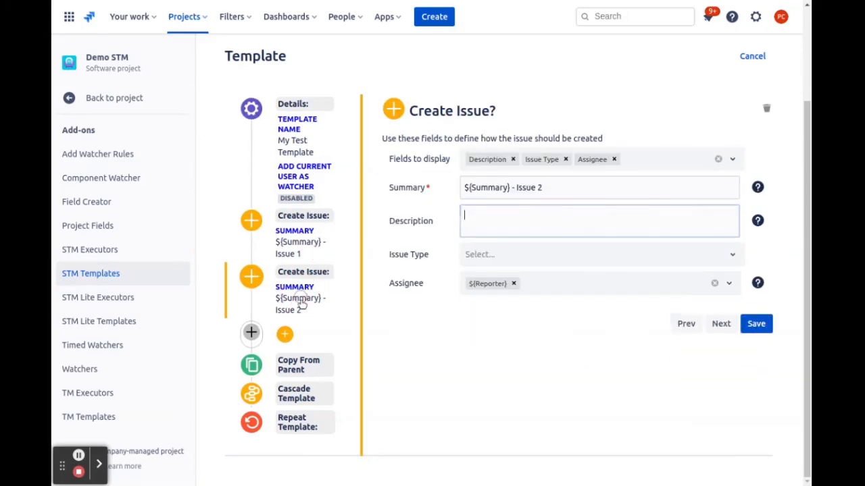
pyautogui.click(300, 368)
pyautogui.click(292, 397)
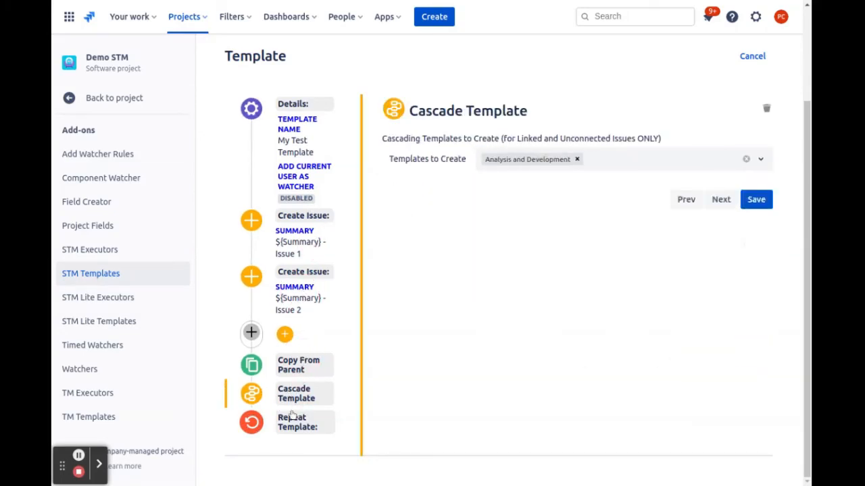
pyautogui.click(290, 420)
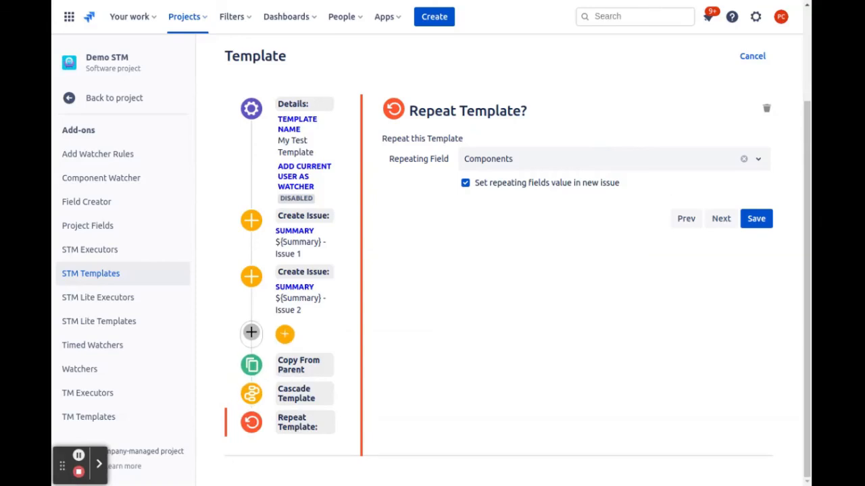
pyautogui.click(320, 303)
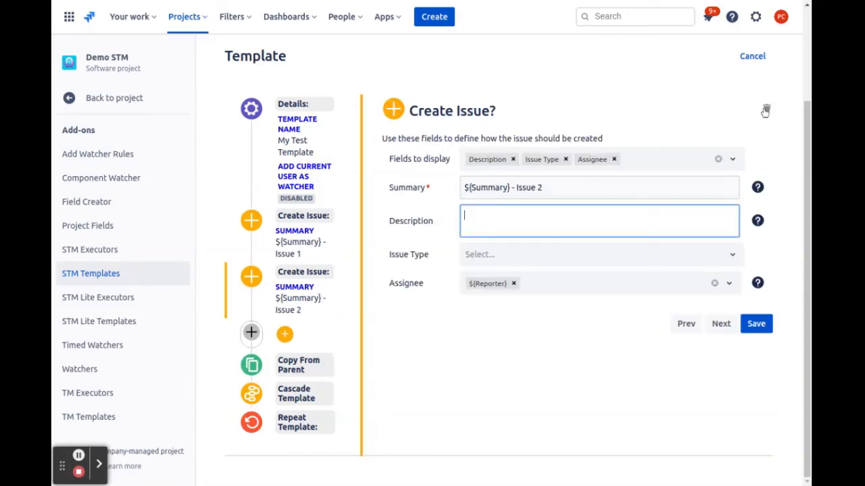